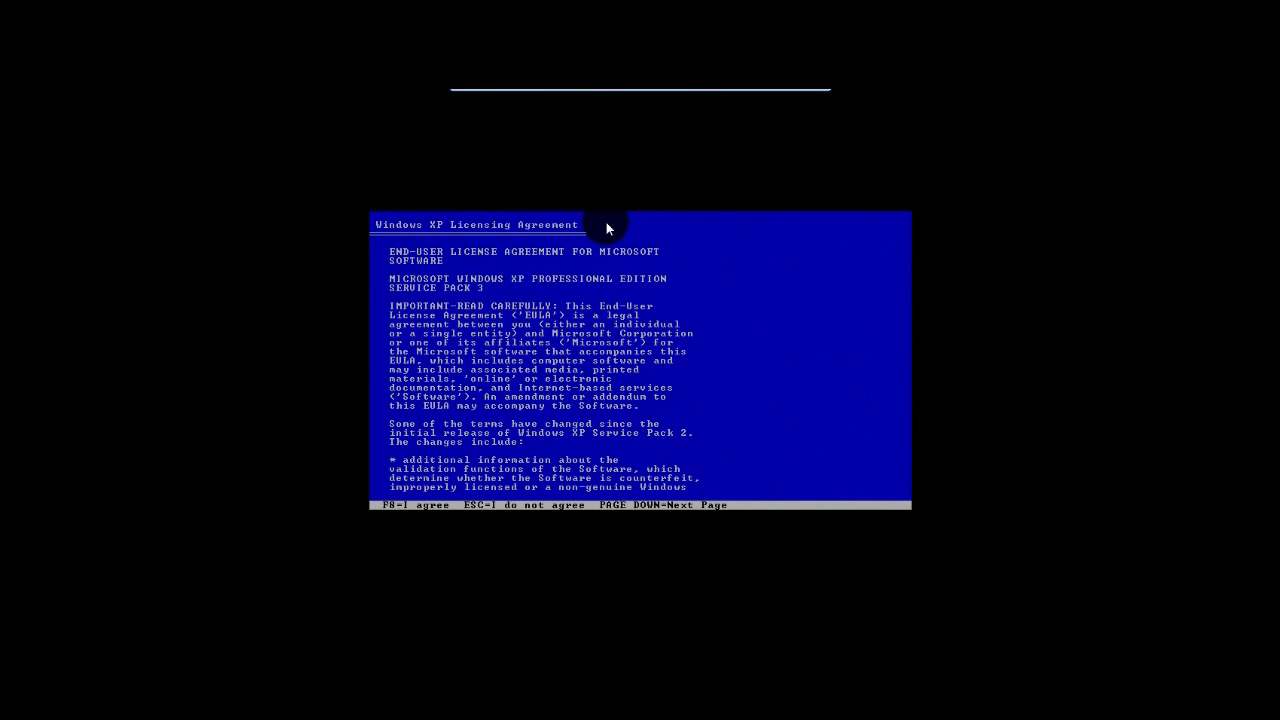
- Page through the Windows XP license agreement and accept its terms
key(Page_Down)
key(Page_Down)
key(Page_Down)
key(Page_Down)
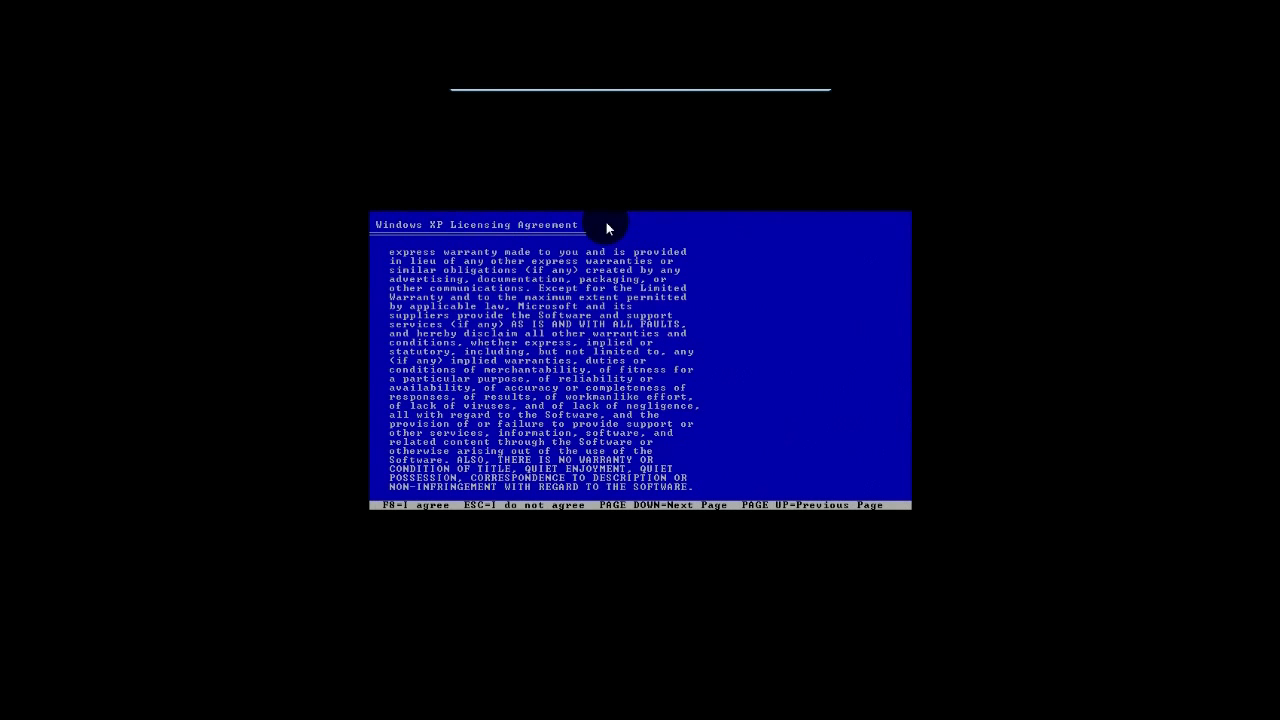
key(F8)
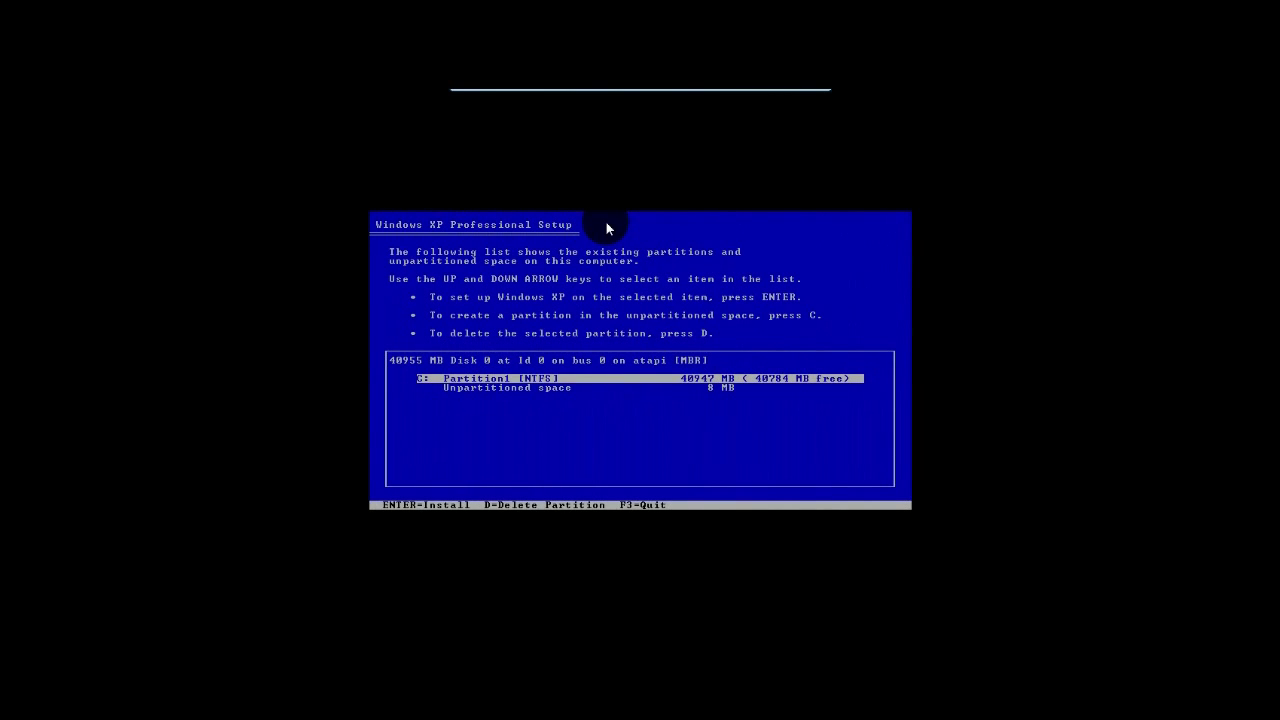
- Delete the existing NTFS system partition C: (Partition1) and confirm the loss of its data
key(Down)
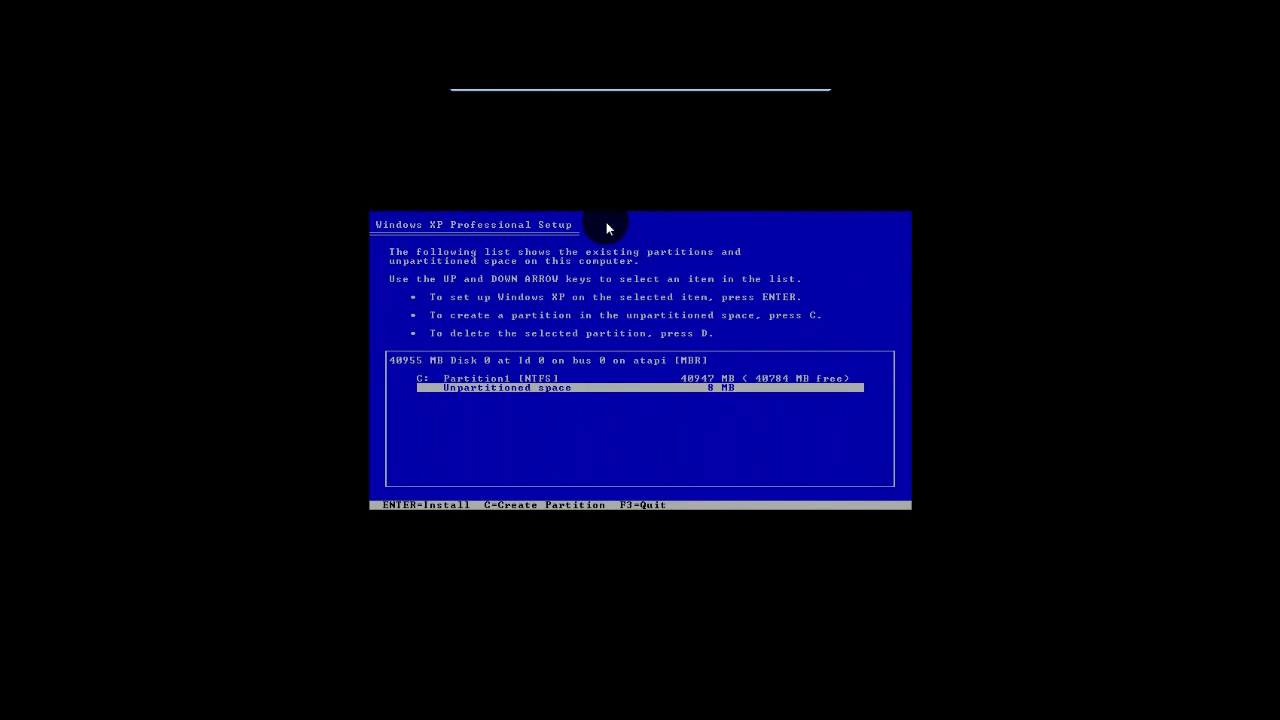
key(Up)
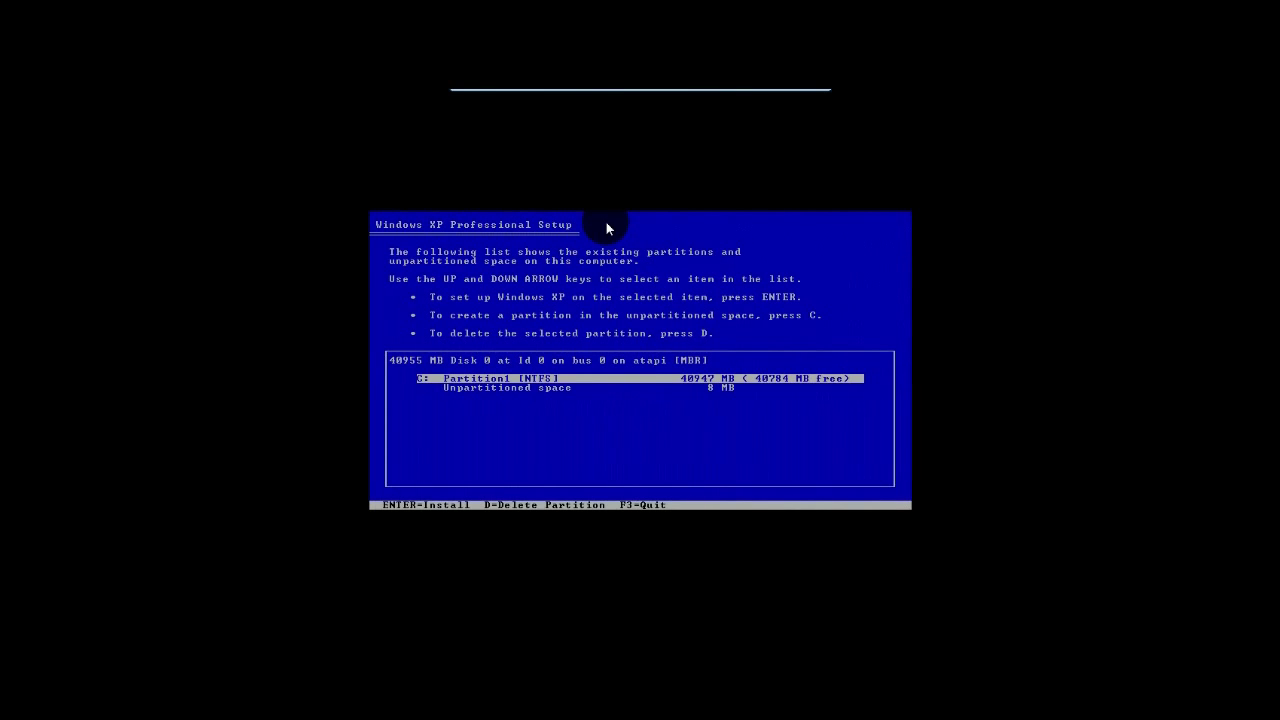
key(Down)
key(Up)
key(d)
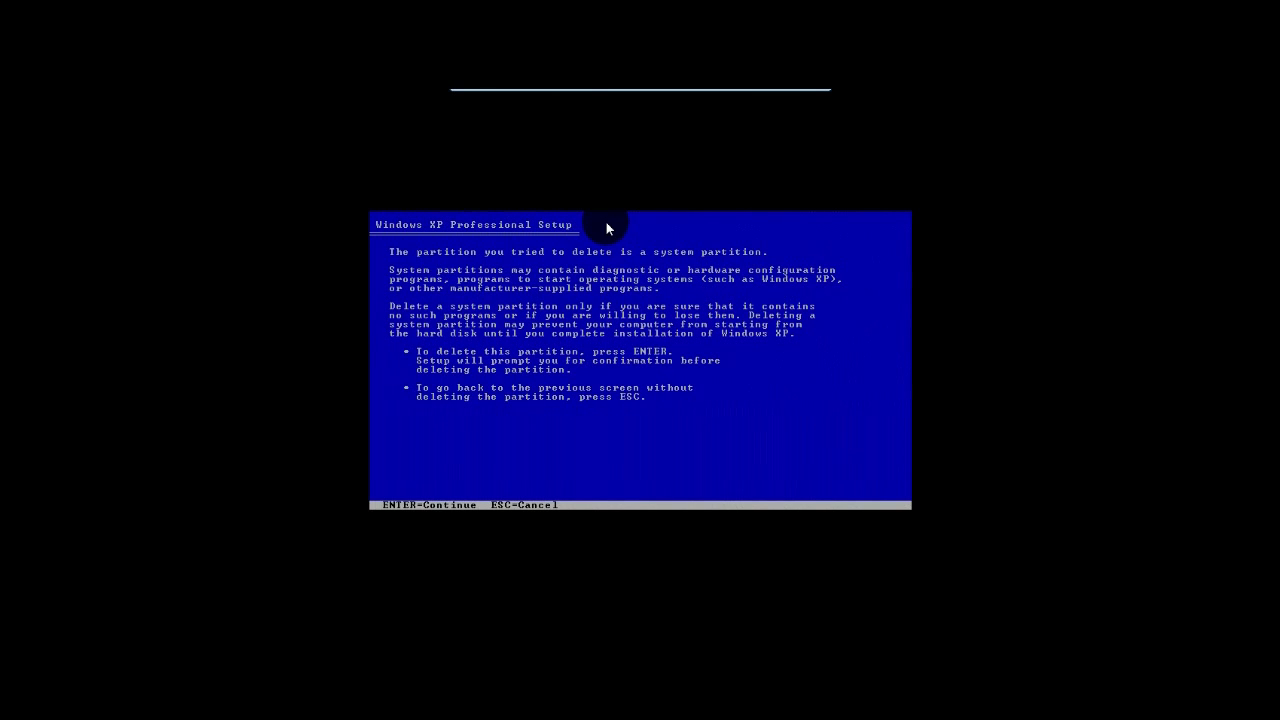
key(Return)
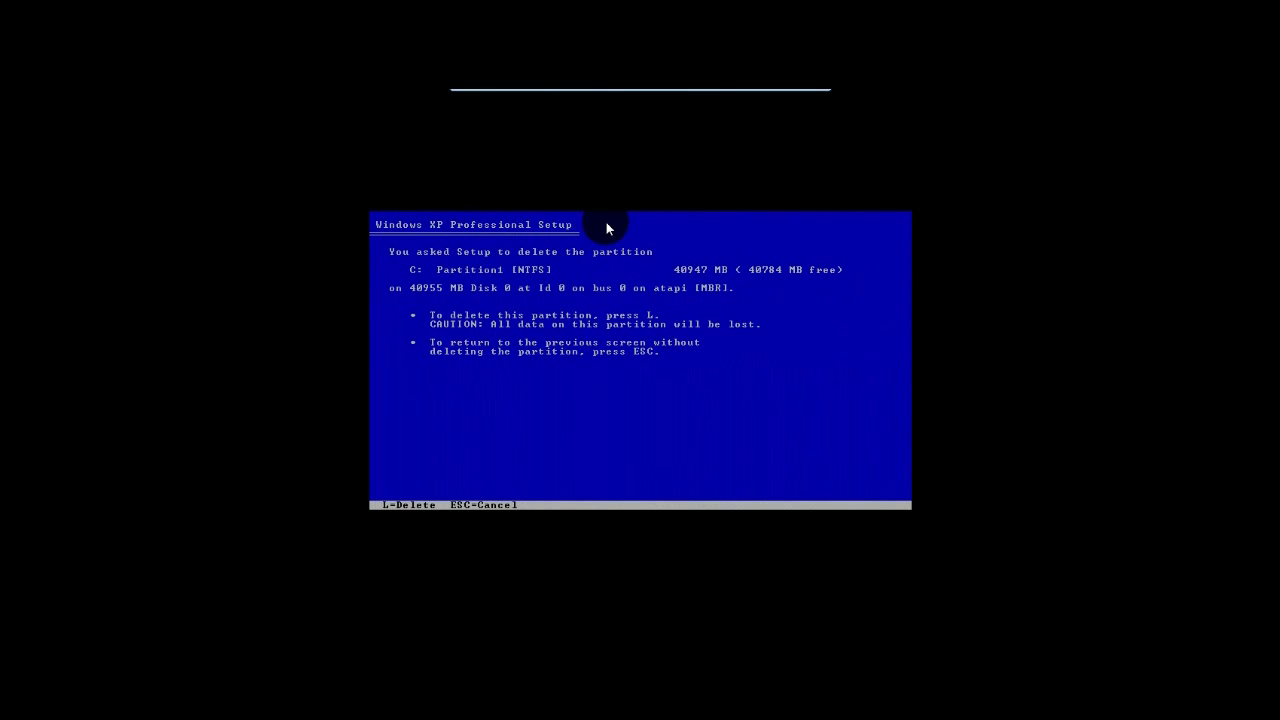
key(l)
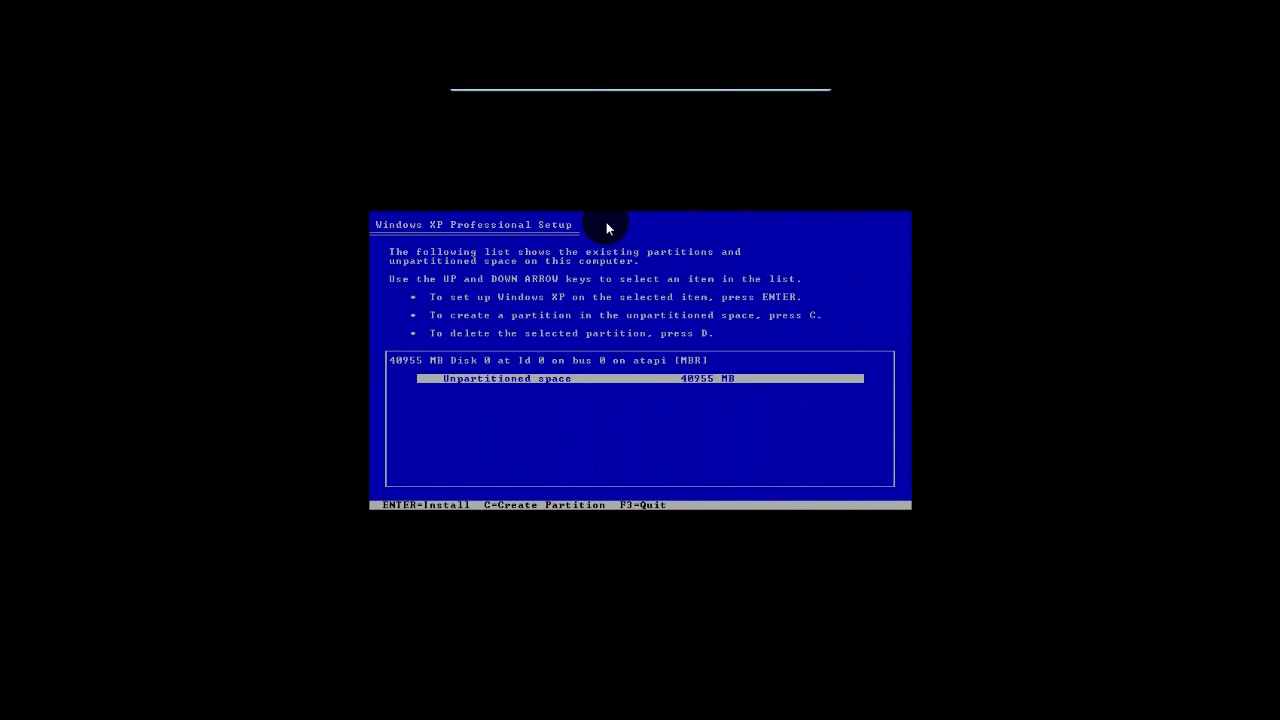
- Install Windows XP on the unpartitioned space and format the new partition with the NTFS file system (Quick)
key(Return)
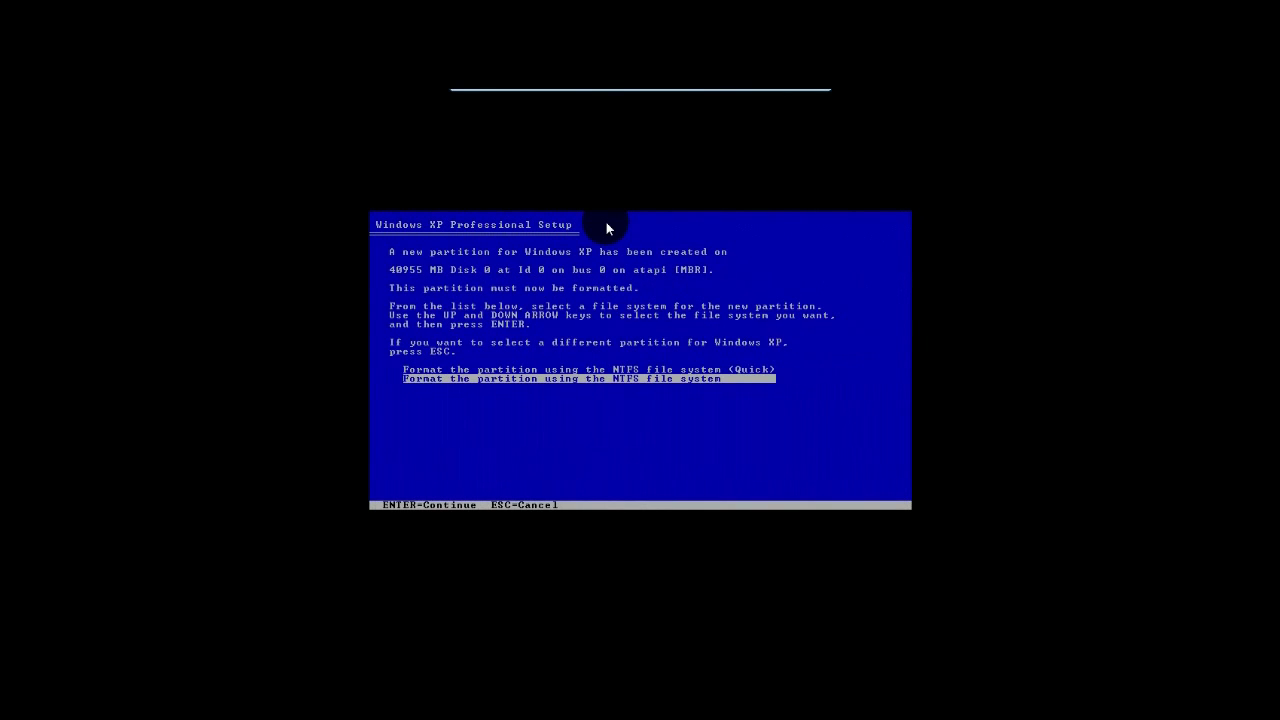
key(Up)
key(Down)
key(Up)
key(Down)
key(Up)
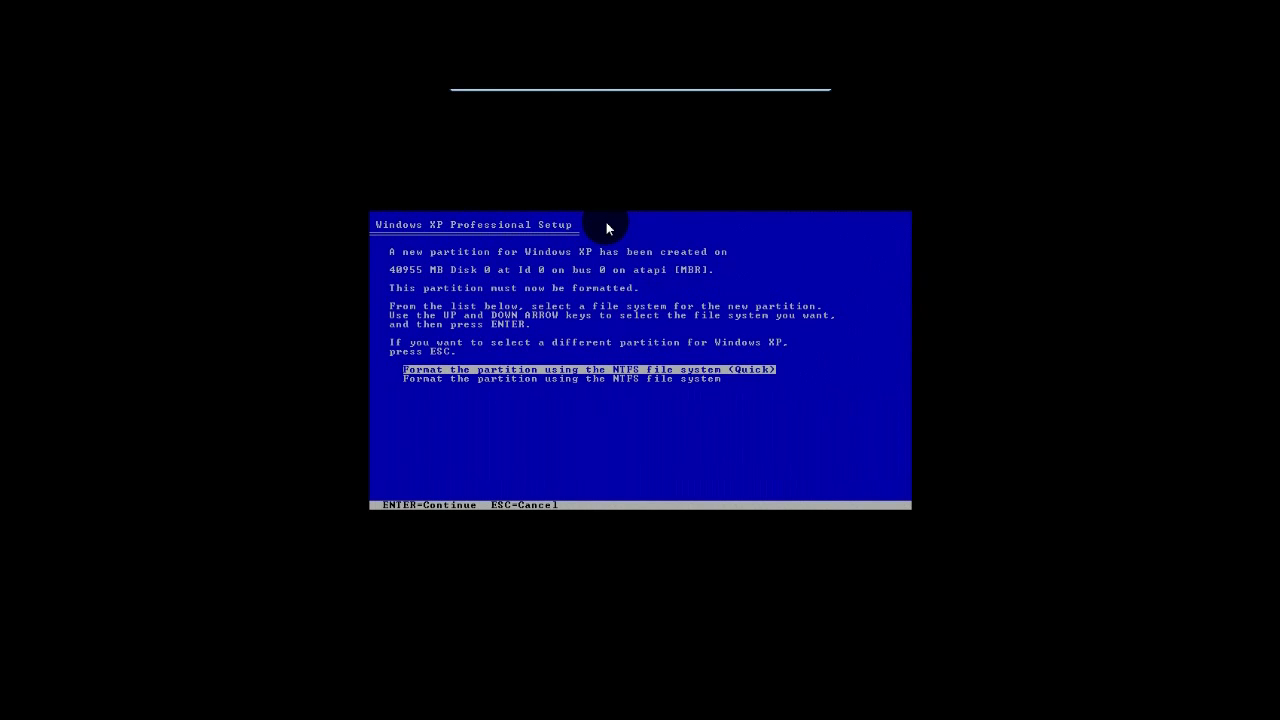
key(Down)
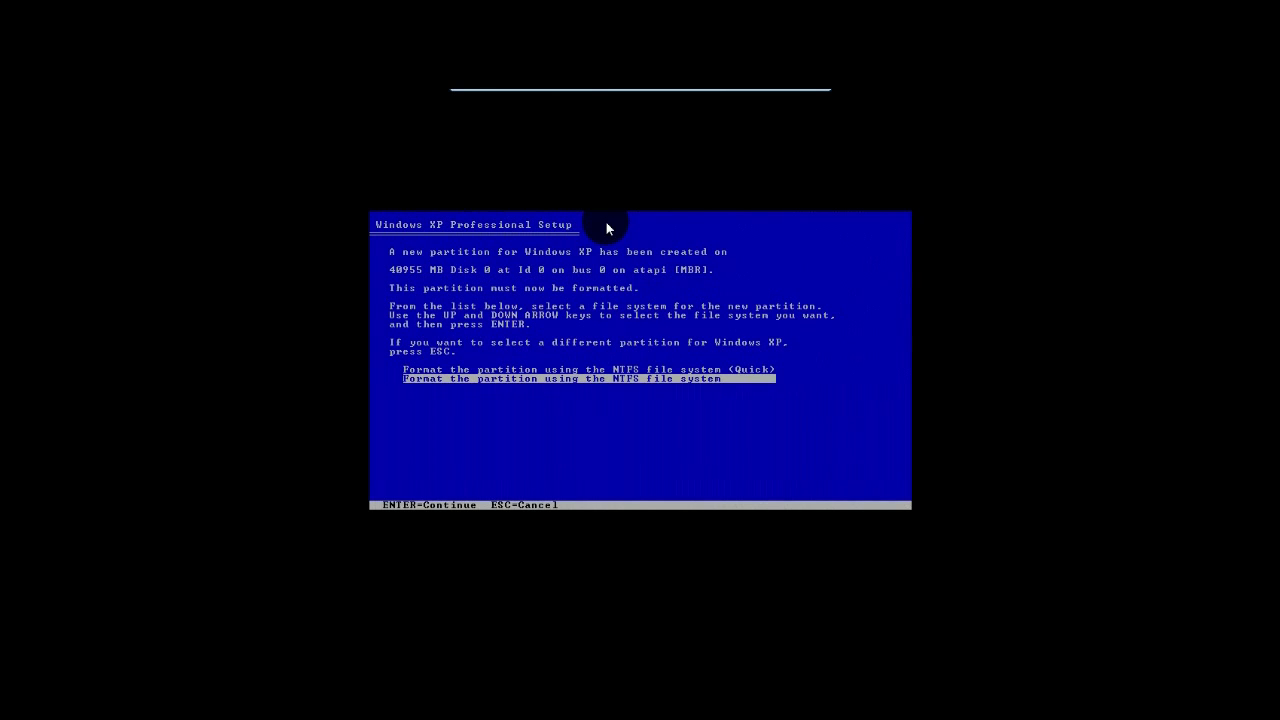
key(Up)
key(Down)
key(Up)
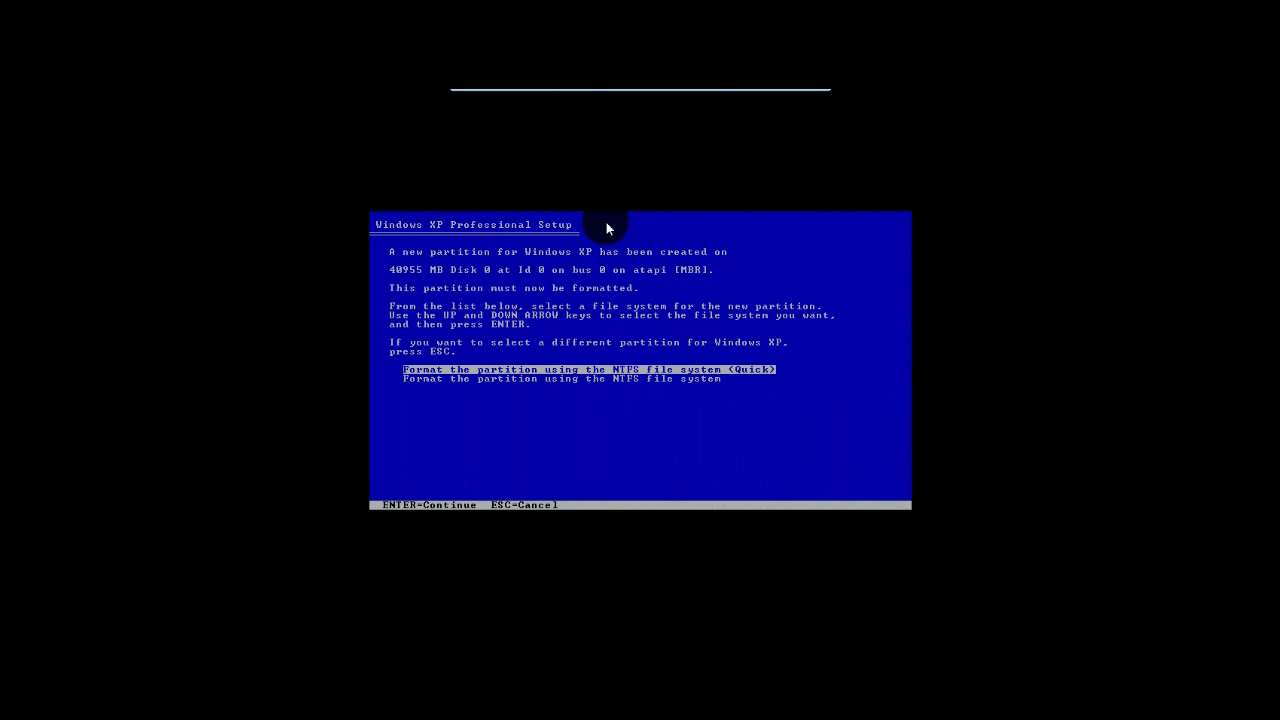
key(Return)
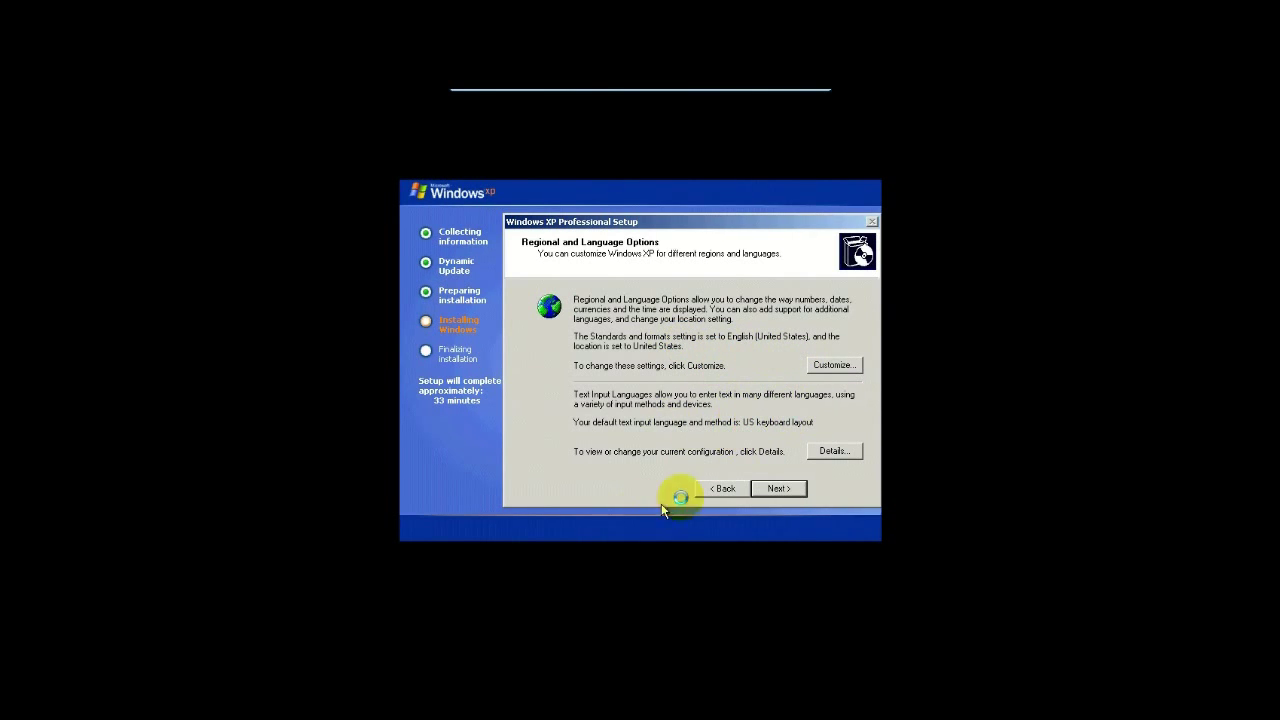
- Accept the default regional settings and personalize the software with the owner's full name and the organization Guy Techie Industries
click(779, 489)
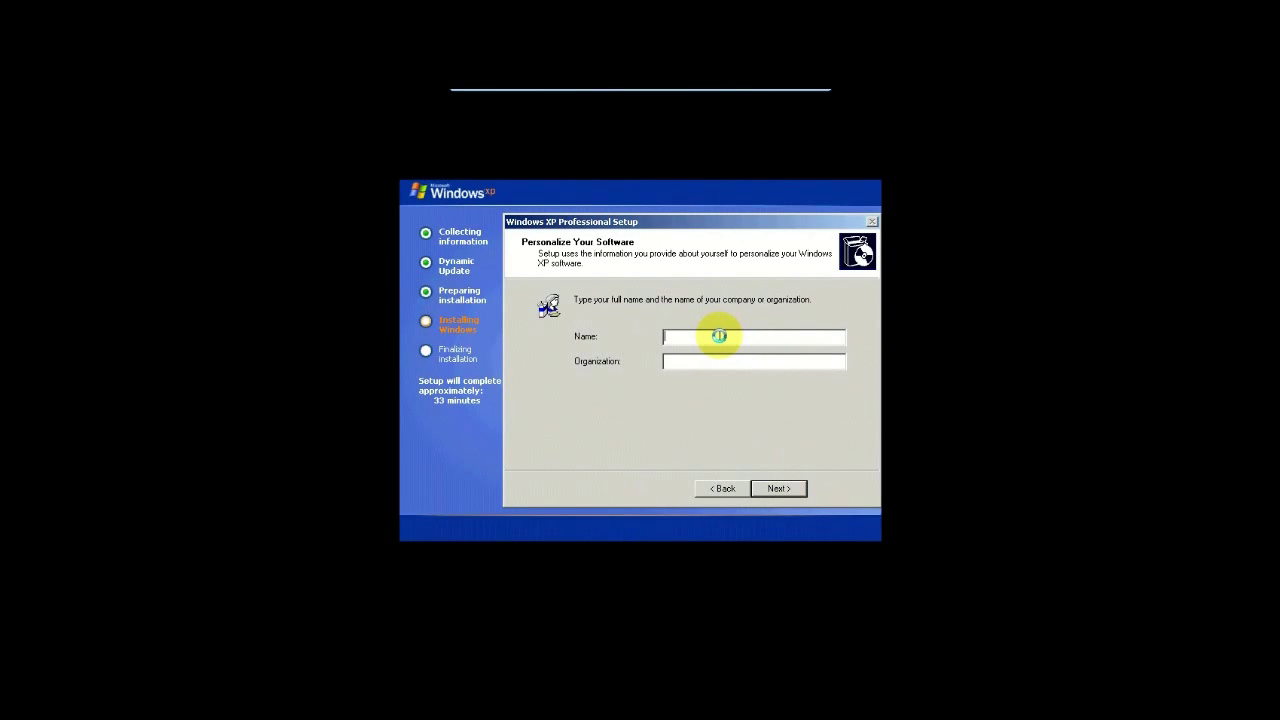
text(Guy Techie)
text(Guy Tech)
text(ie Industries)
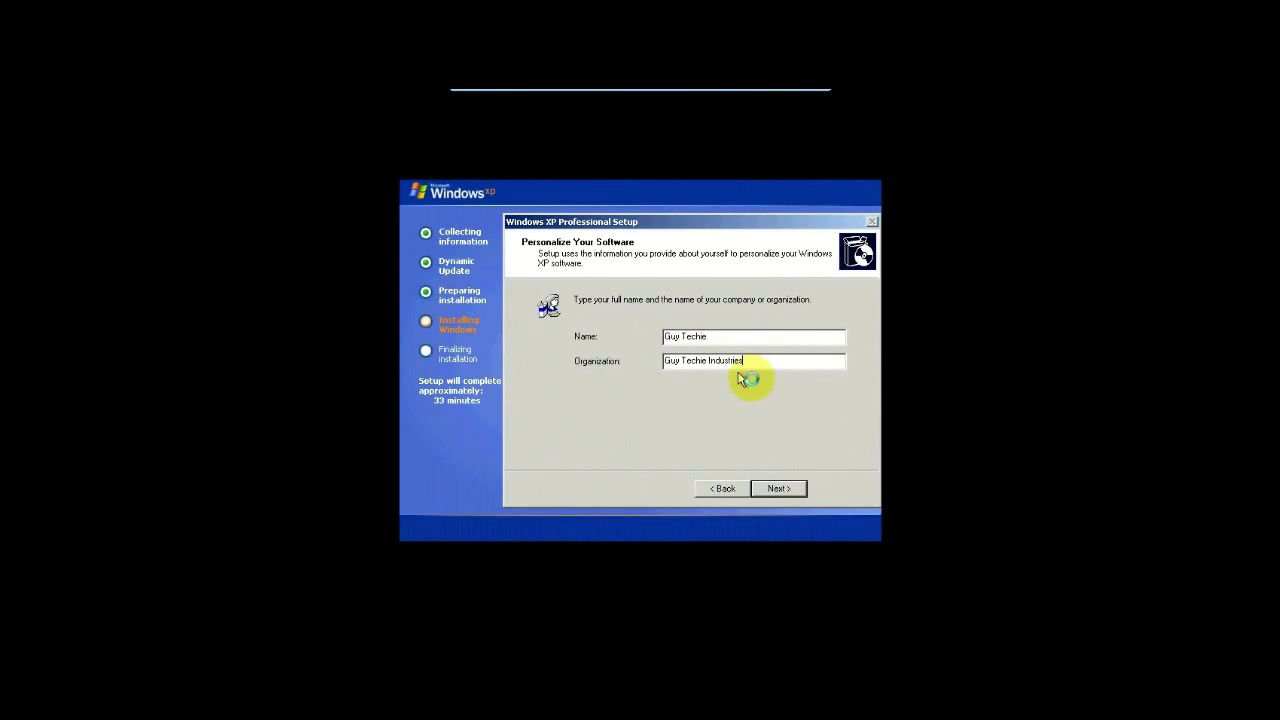
click(779, 488)
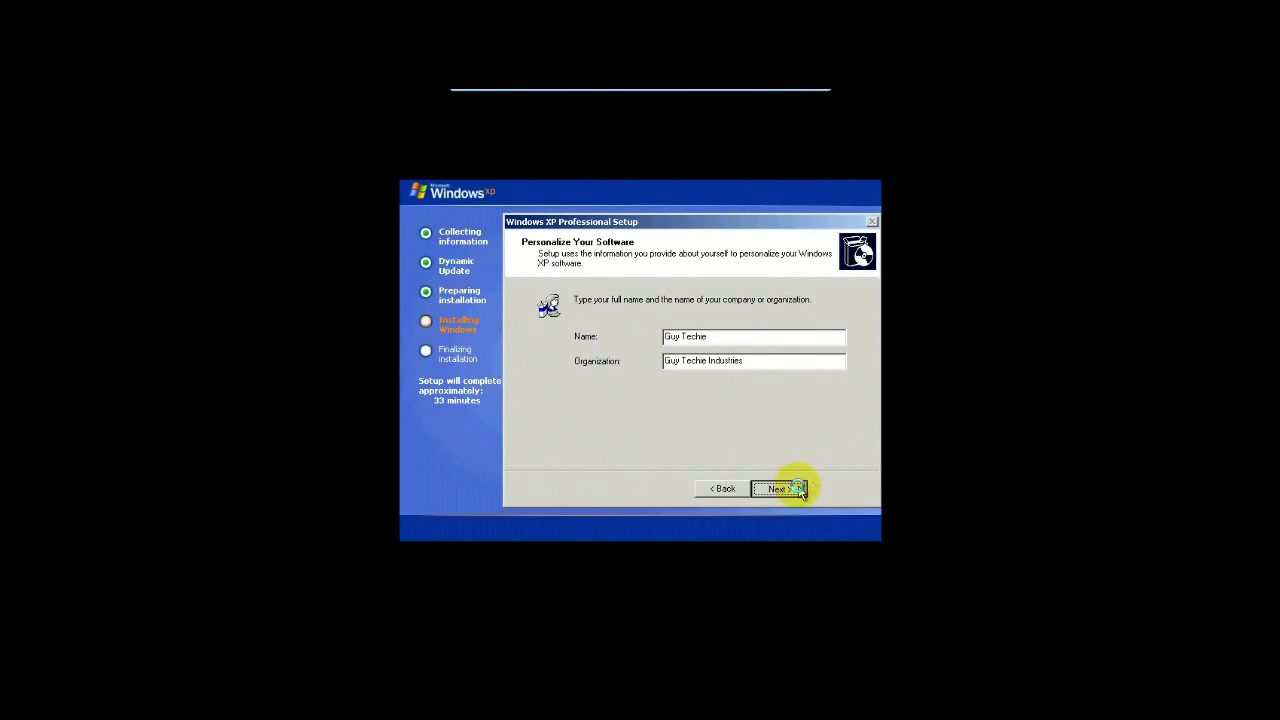
- Enter the Volume License product key and continue the setup
click(568, 410)
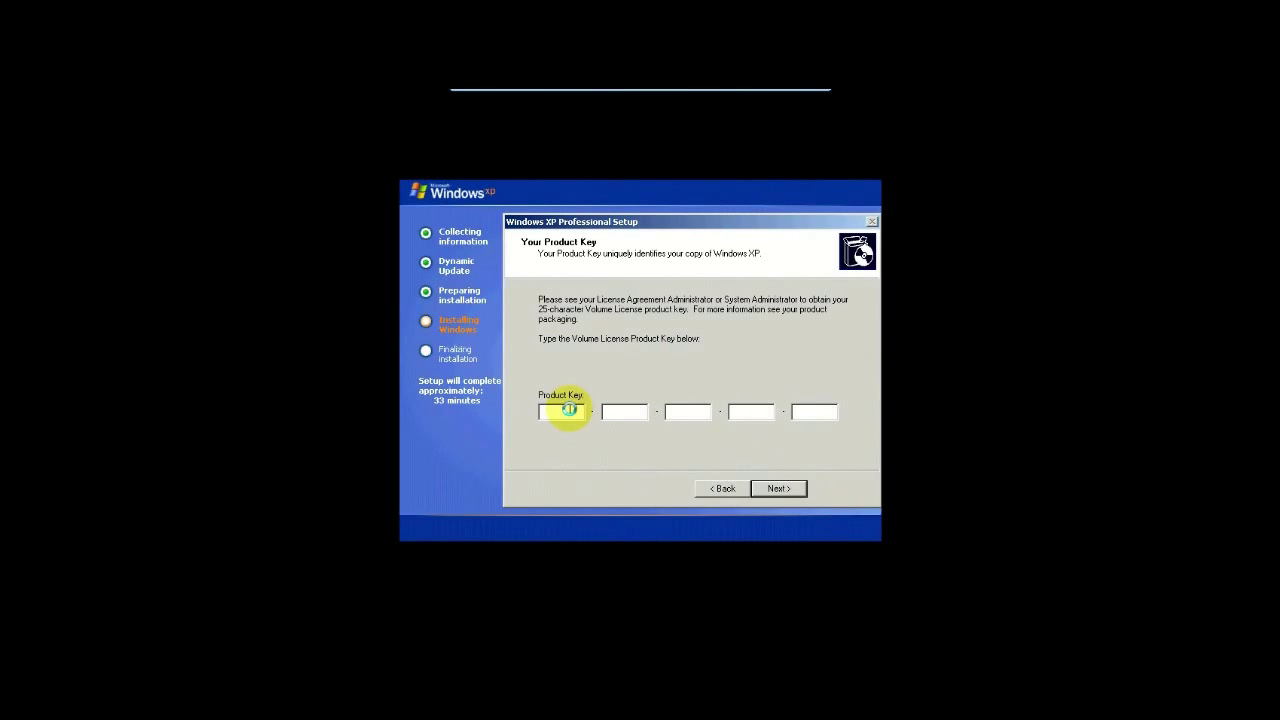
click(804, 489)
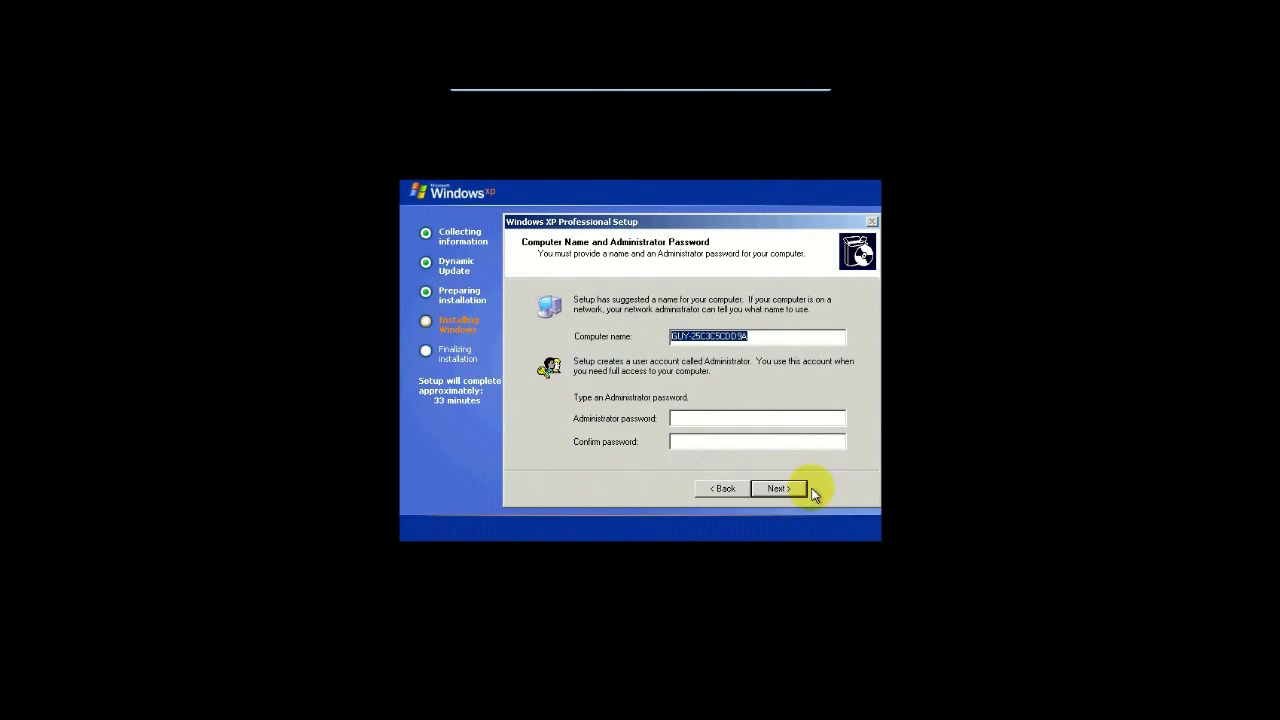
- Name the computer VM-PC and set the administrator password with its confirmation
text(VirtualPC)
key(Tab)
key(shift+Tab)
text(VM-PC)
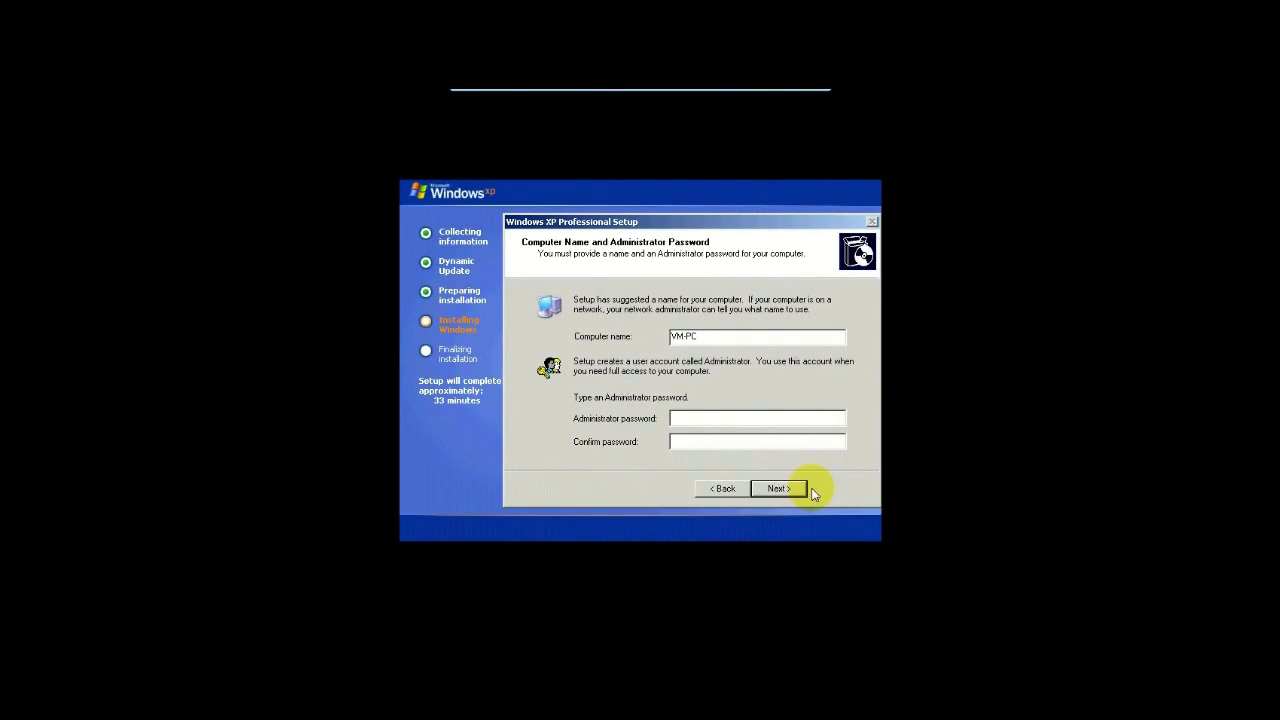
text(**************)
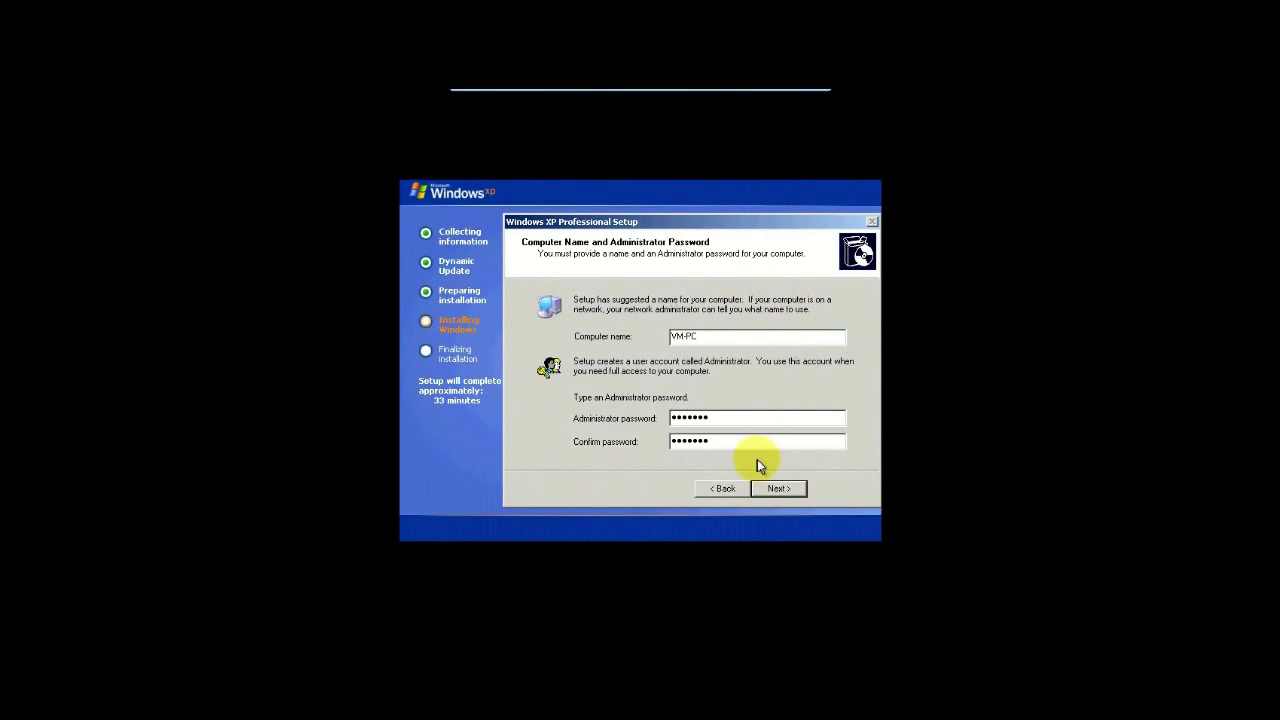
click(781, 497)
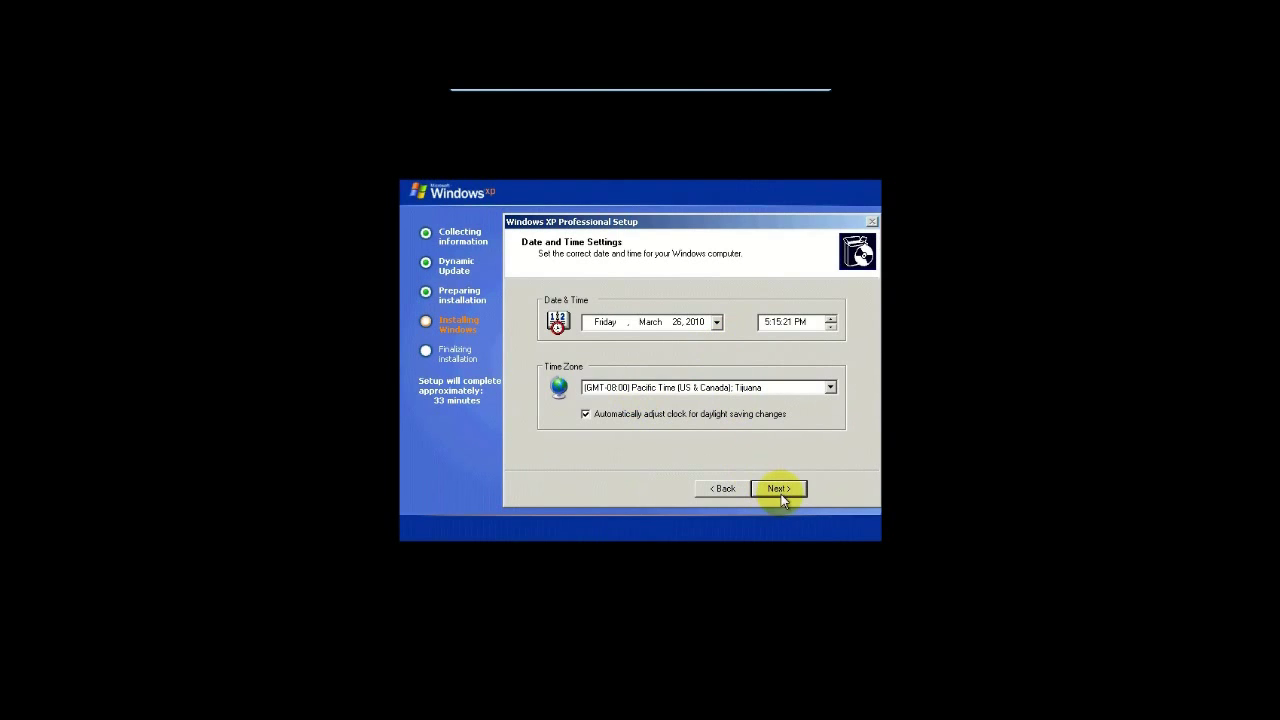
- Accept the date and time settings, and use typical networking settings with the computer in a workgroup without a domain
click(779, 489)
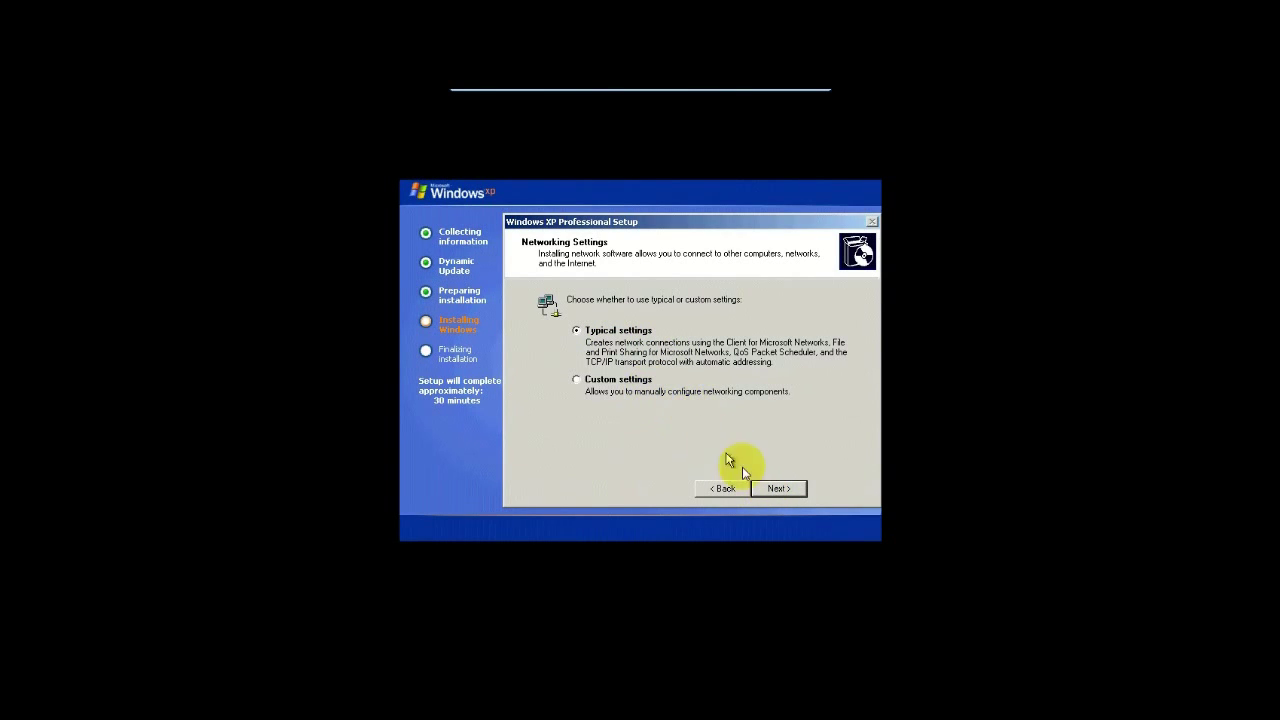
click(772, 494)
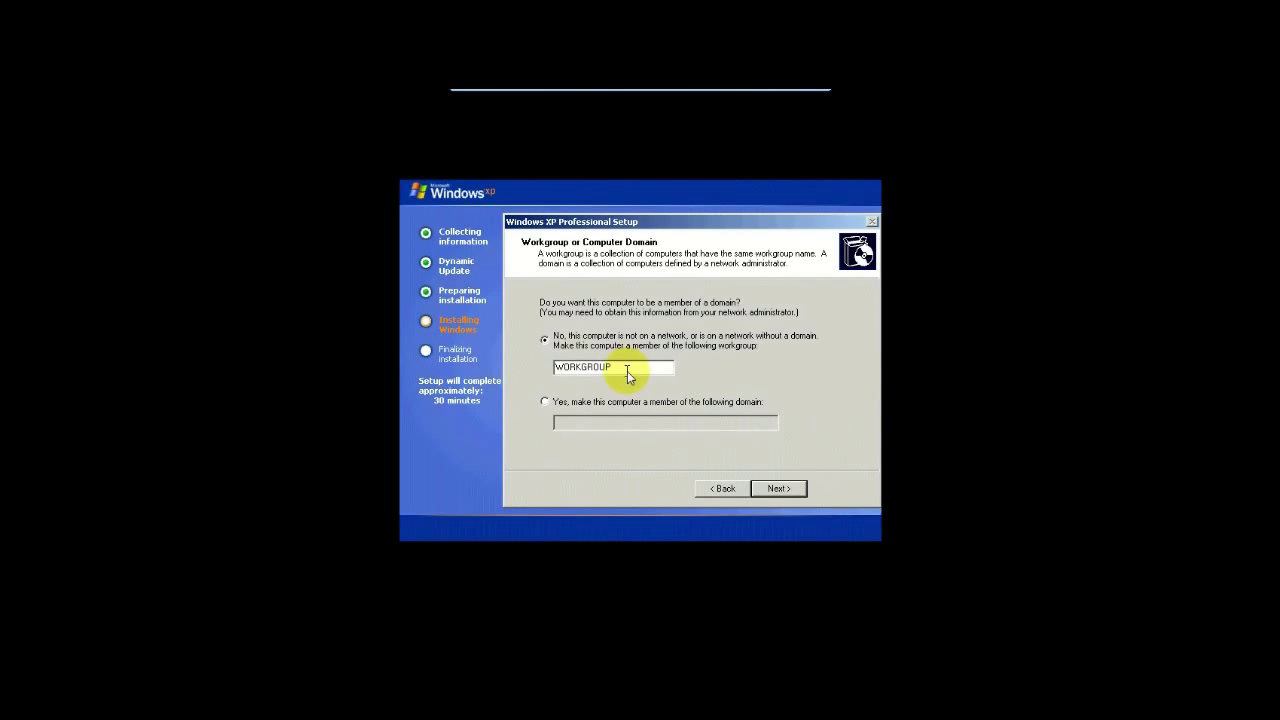
double_click(591, 370)
click(767, 489)
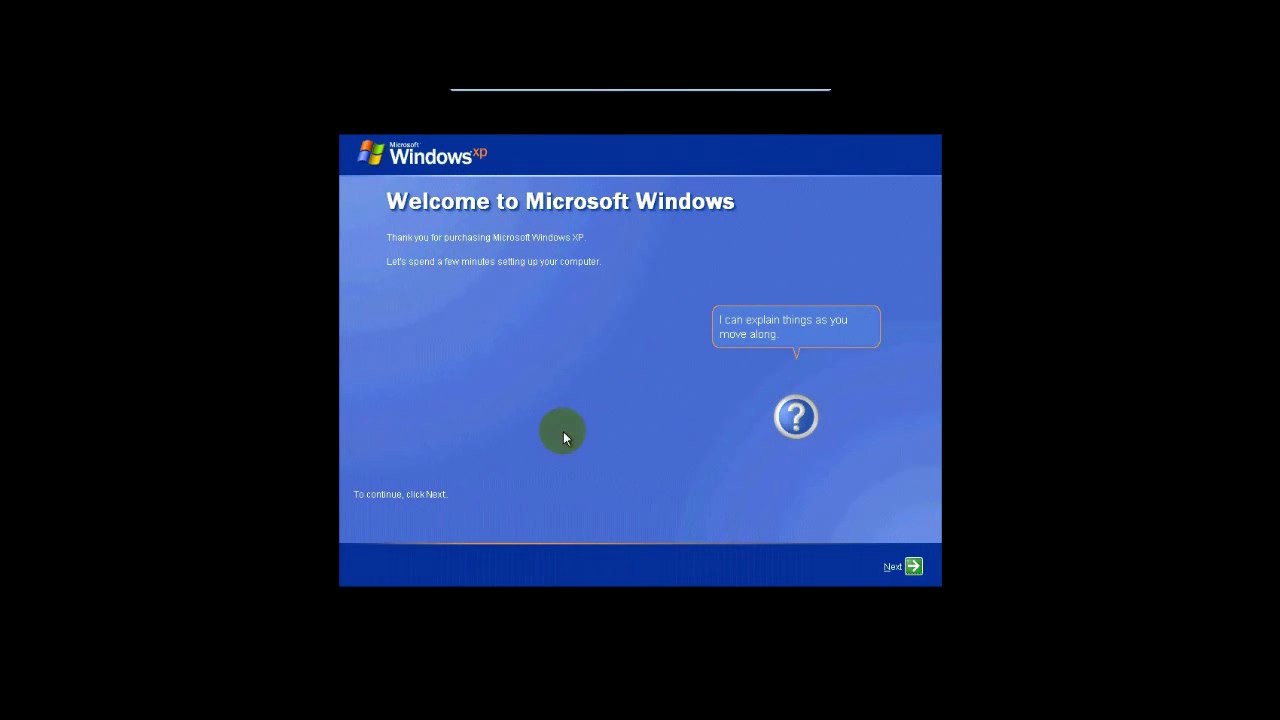
- Start the welcome wizard and choose to protect the PC by turning on Automatic Updates
click(913, 567)
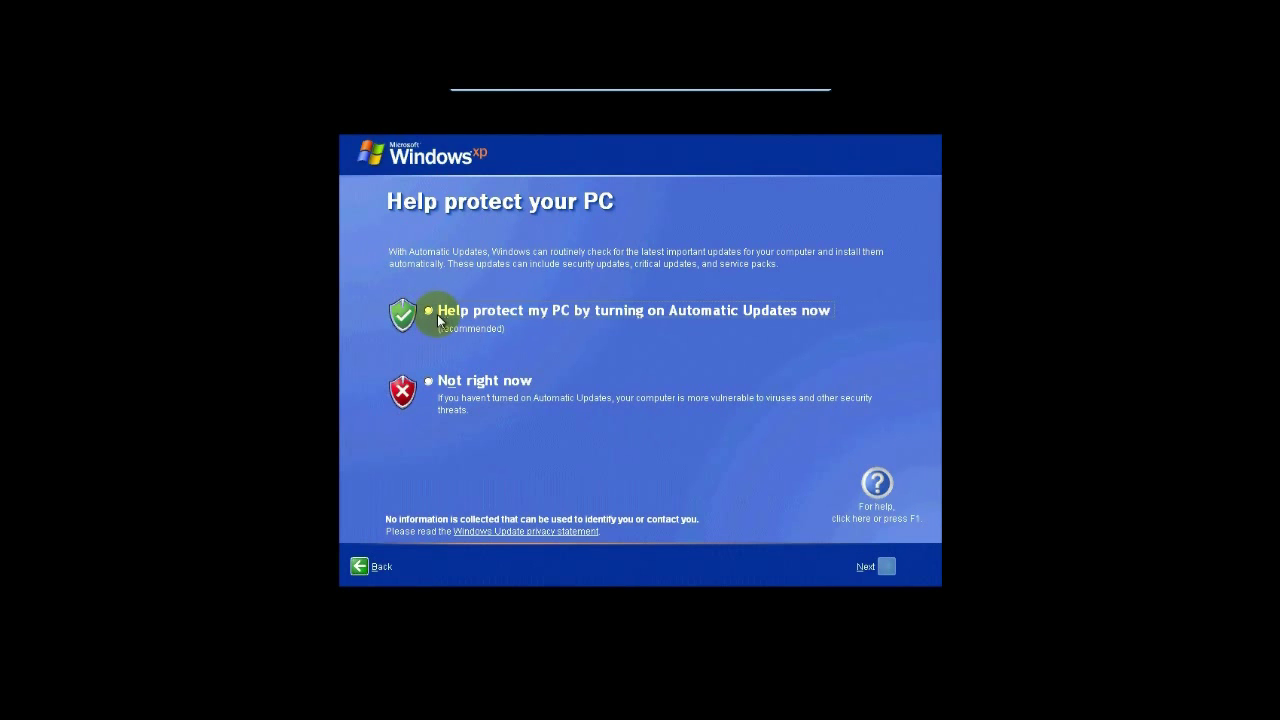
click(430, 311)
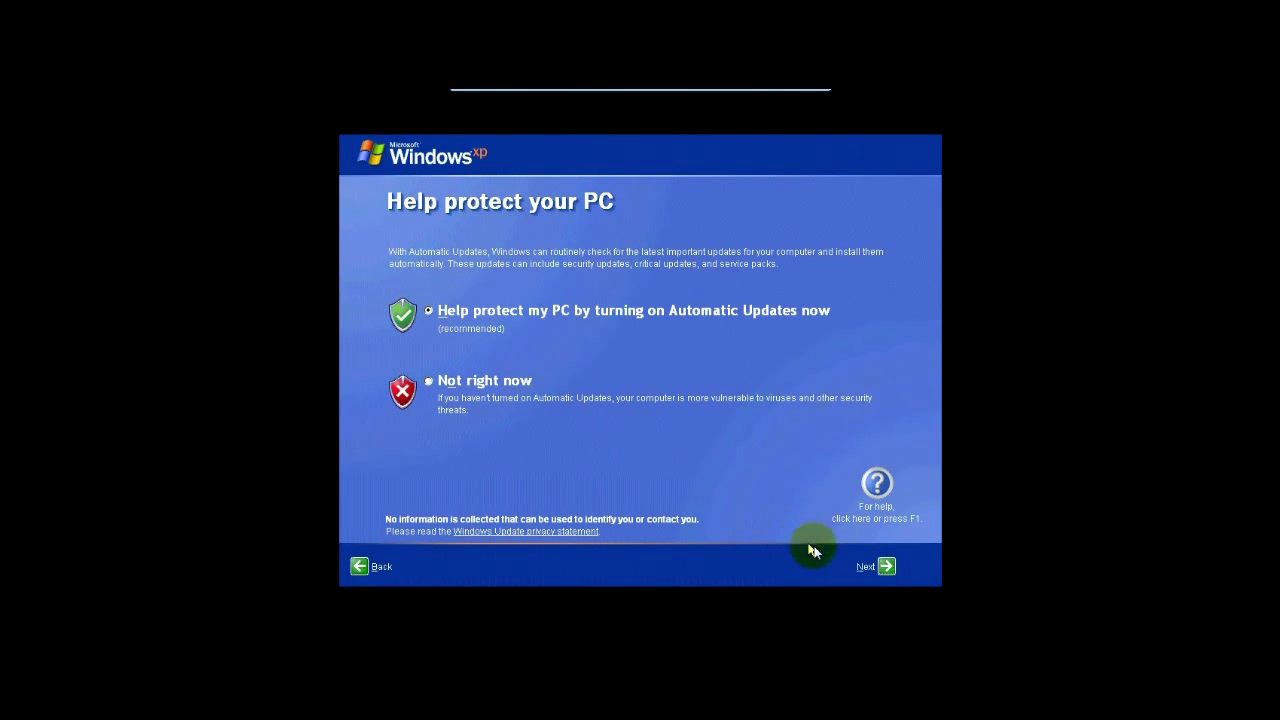
click(886, 567)
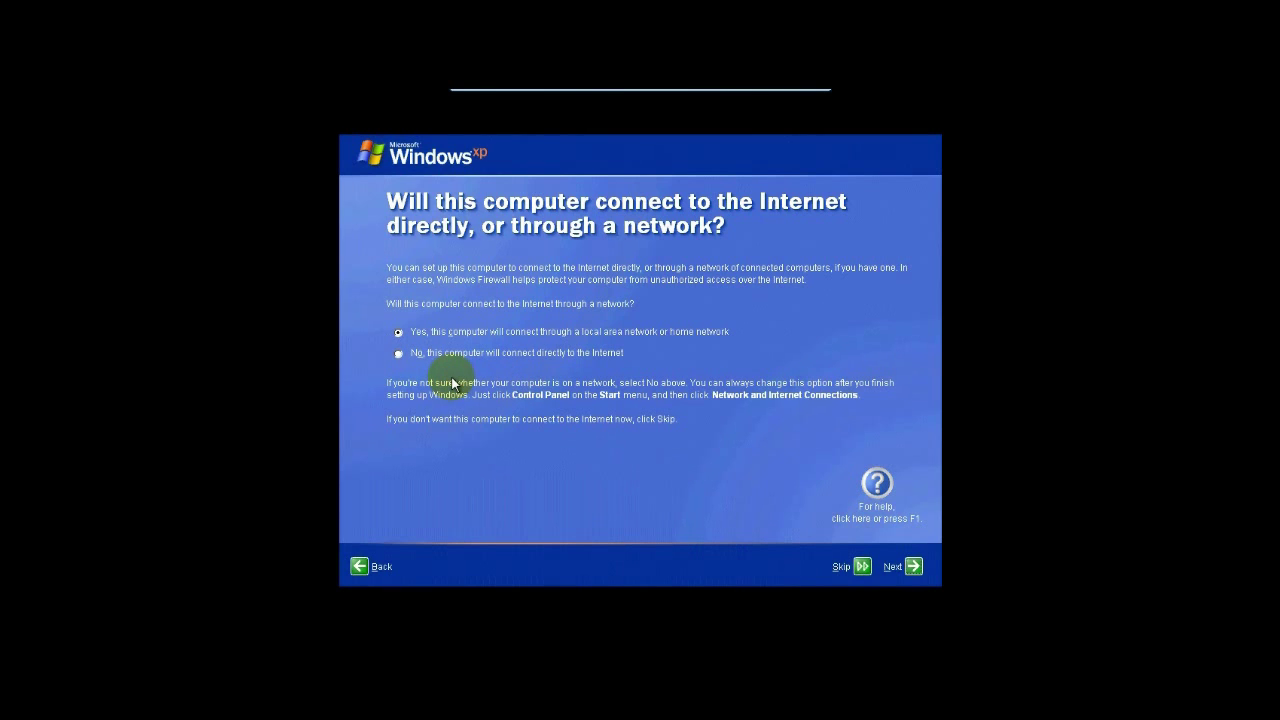
- Skip the Internet connection setup and decline online registration with Microsoft at this time
click(862, 567)
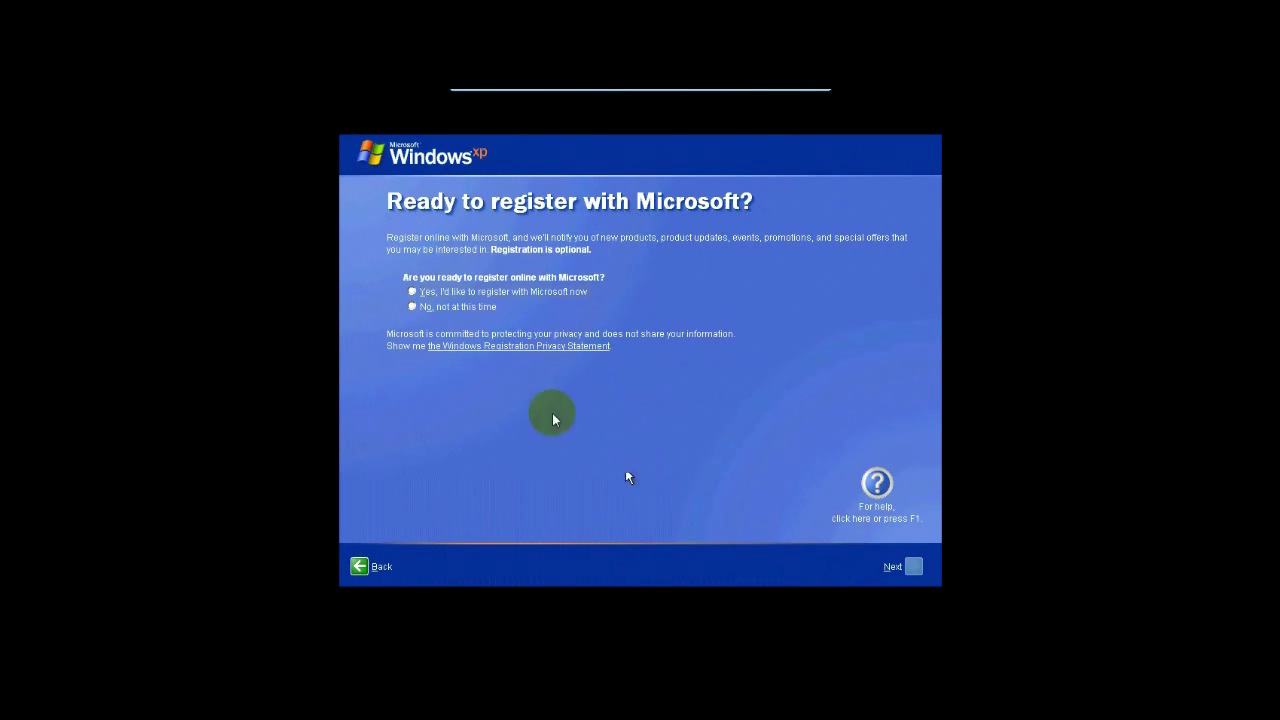
click(440, 310)
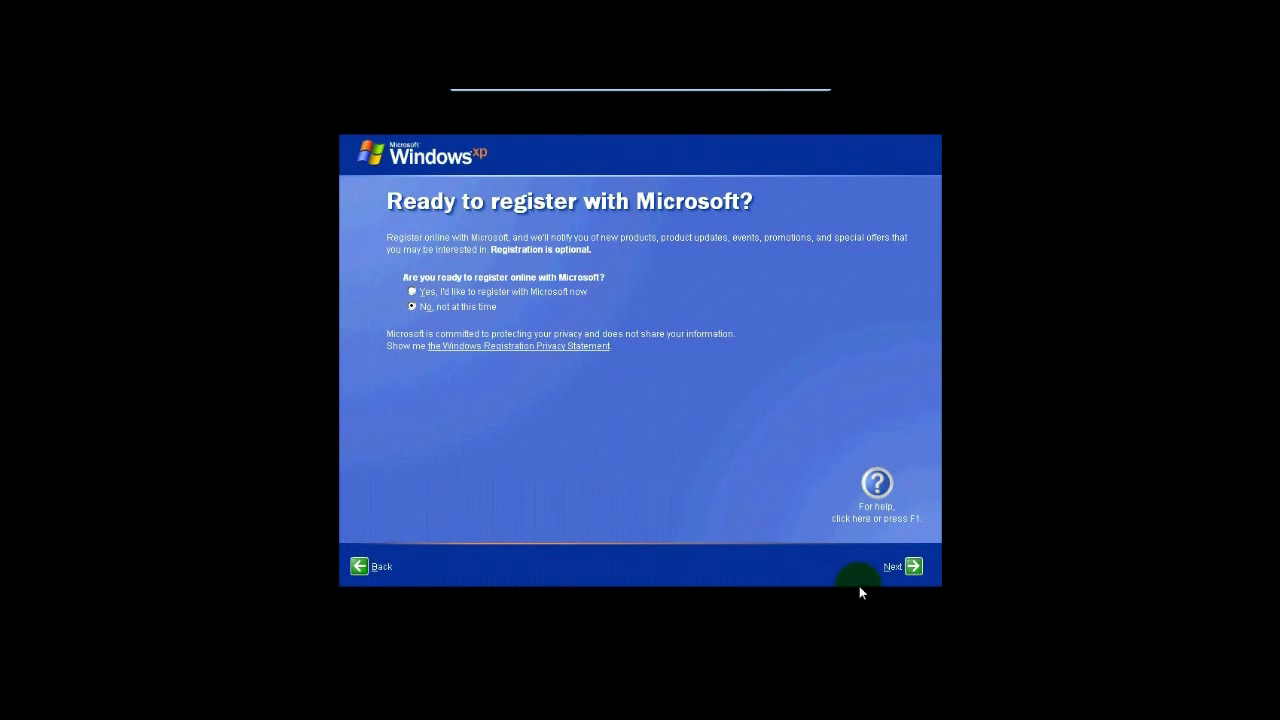
click(912, 567)
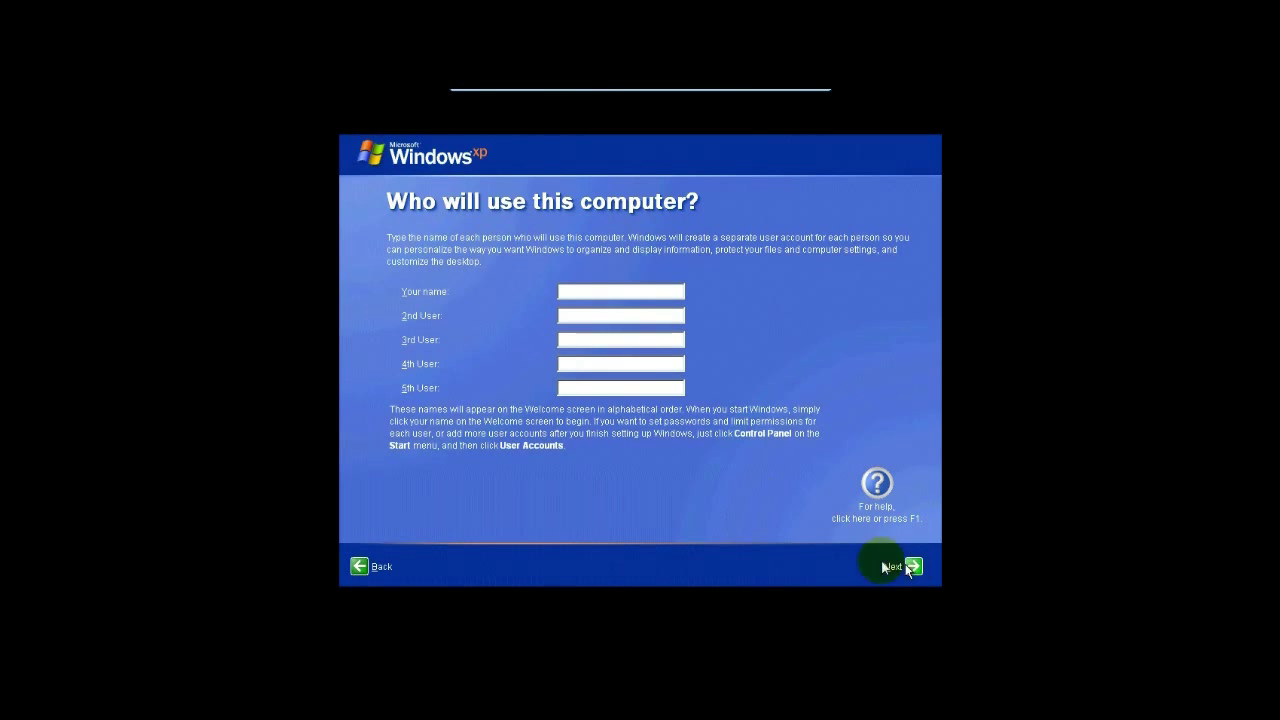
- Enter the first user's name for the computer account, leave the other users blank, and continue
click(609, 292)
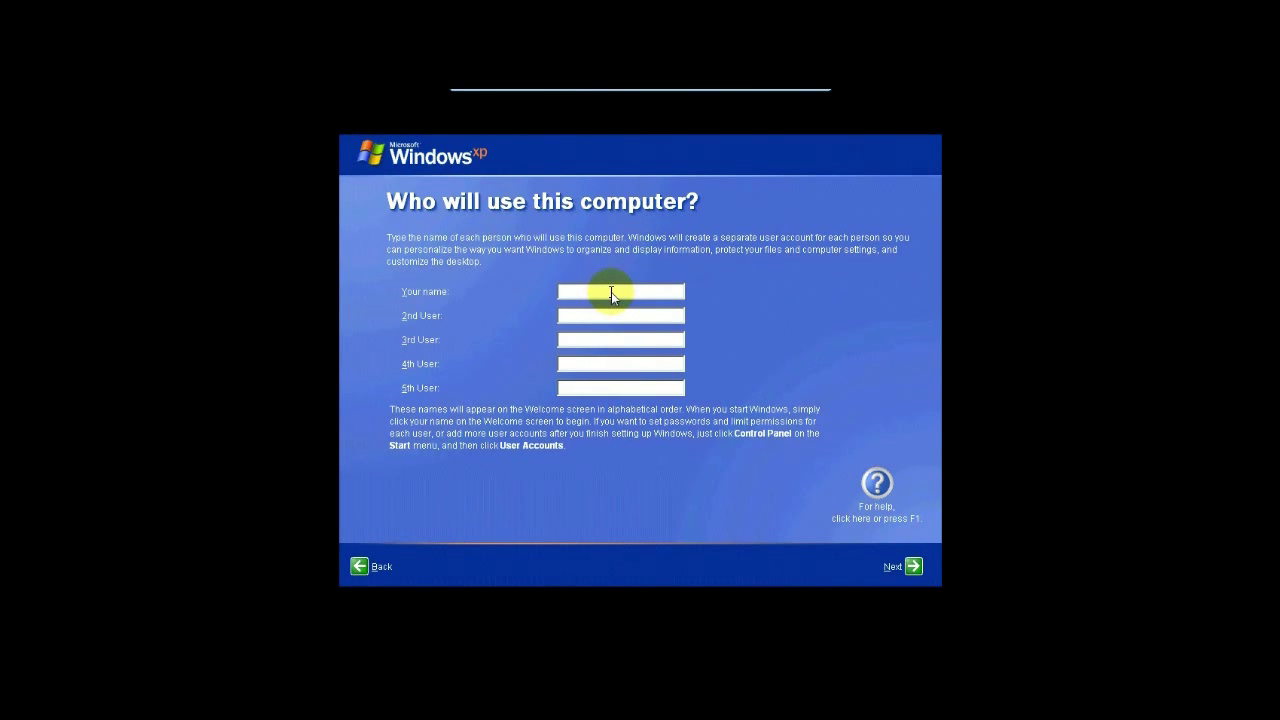
text(Guy Techie)
click(612, 316)
click(914, 566)
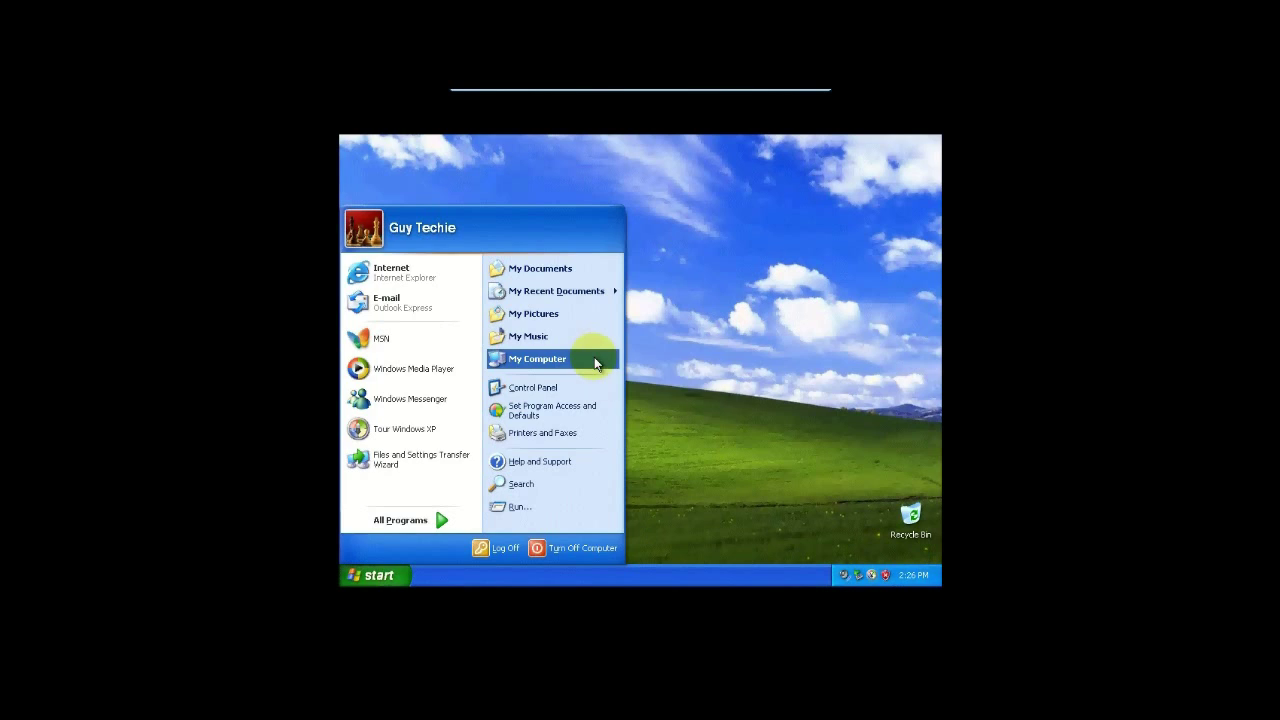
- Dismiss the Start menu and check the security alert in the notification area
click(765, 375)
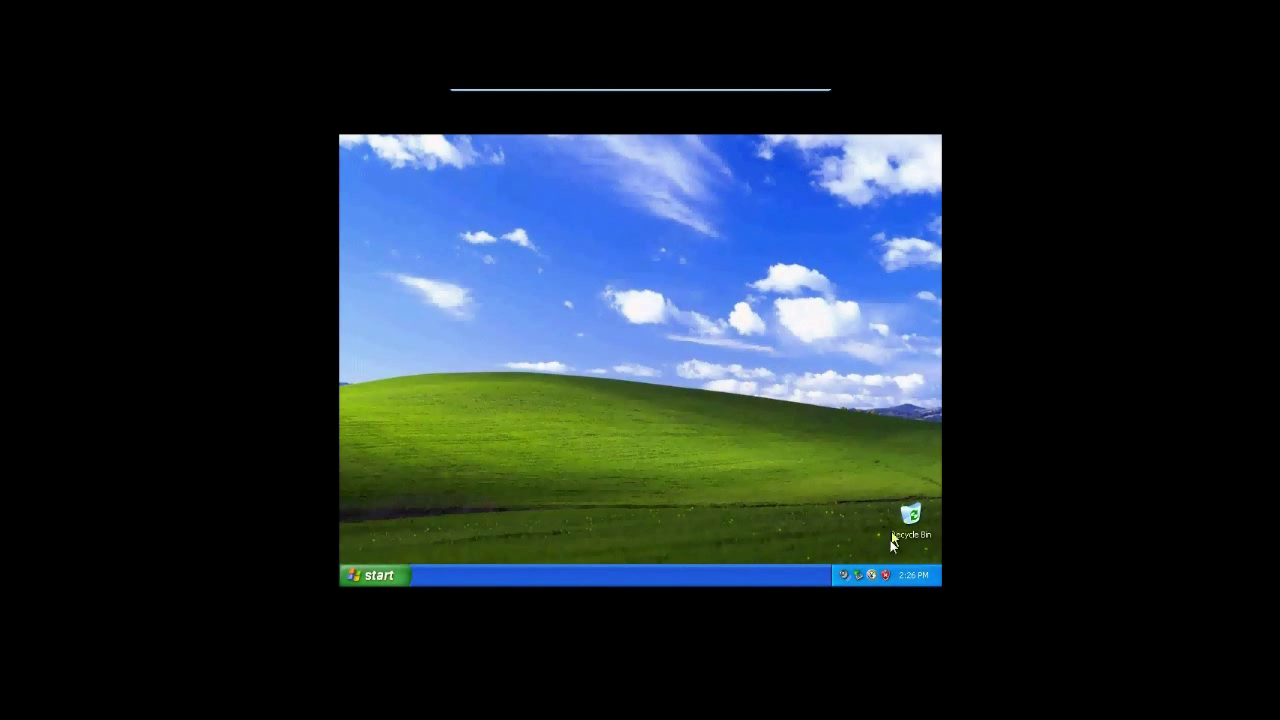
click(883, 577)
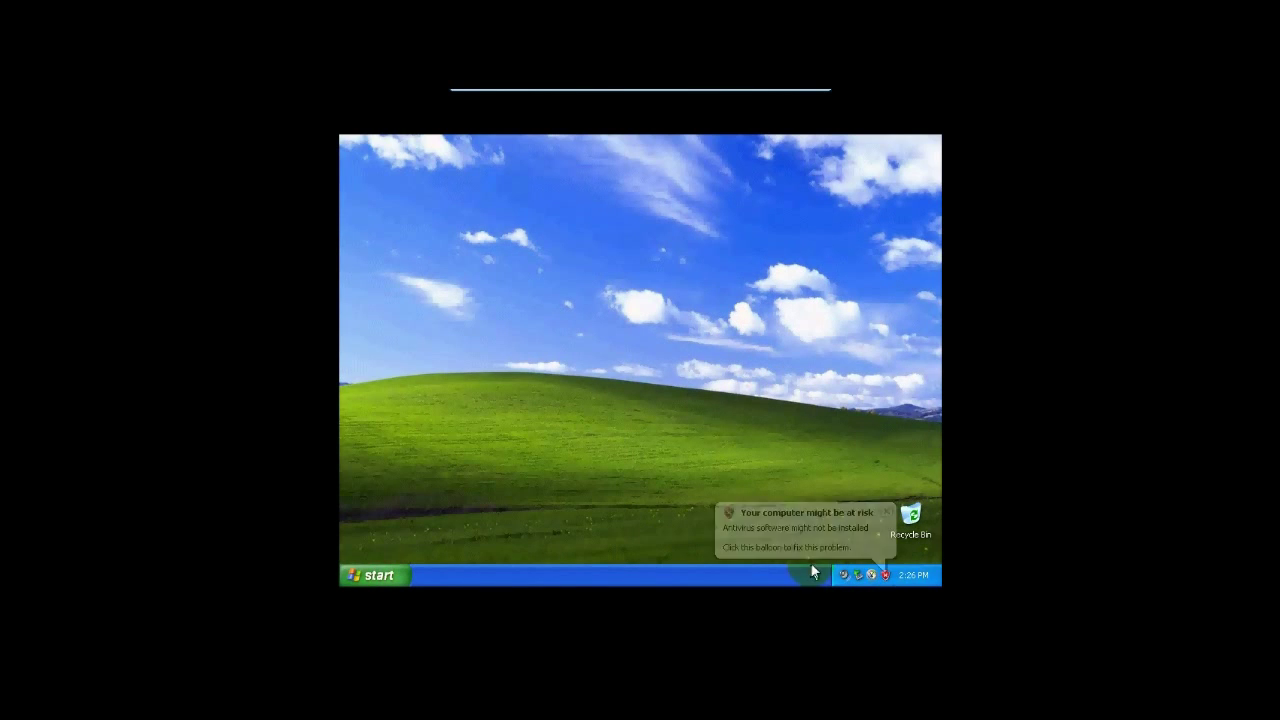